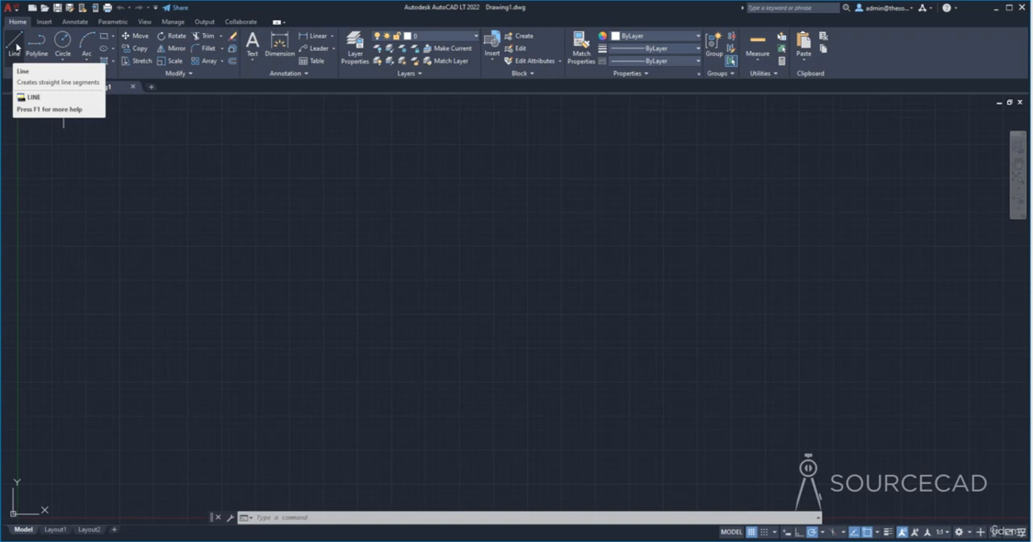
- Draw an open zigzag chain of ten connected line segments through freely chosen points across the empty drawing area
{"action": "left_click", "coordinate": [15, 45]}
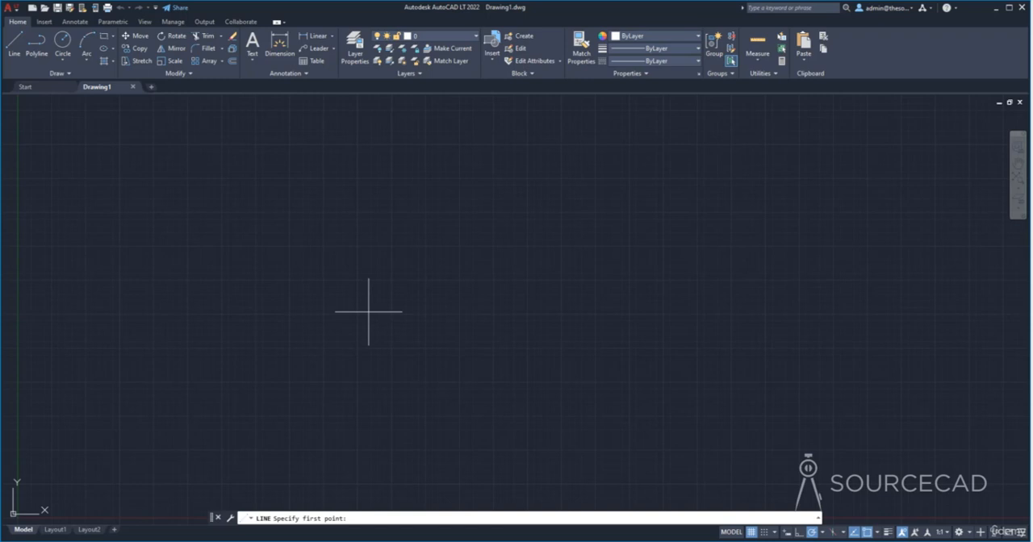
{"action": "key", "text": "Escape"}
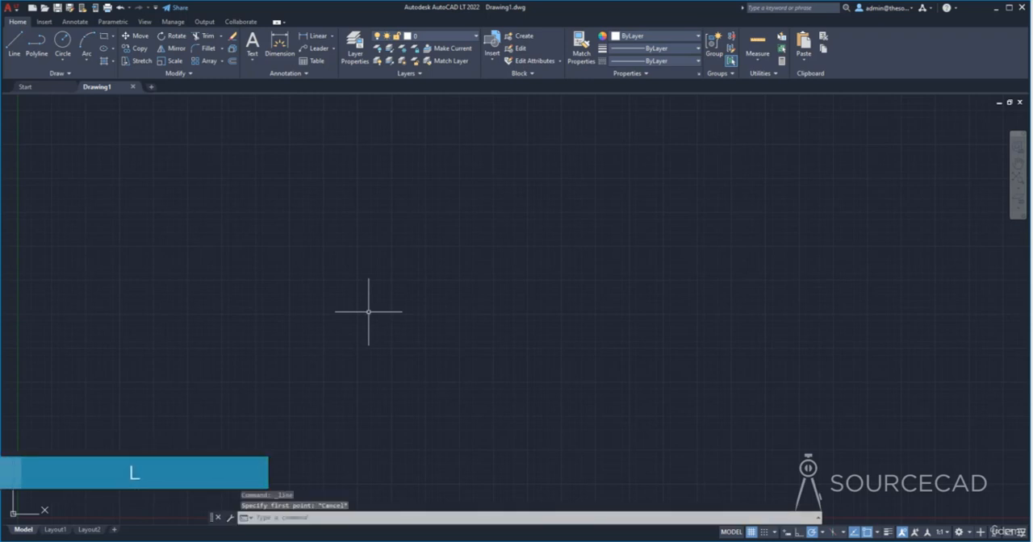
{"action": "type", "text": "l"}
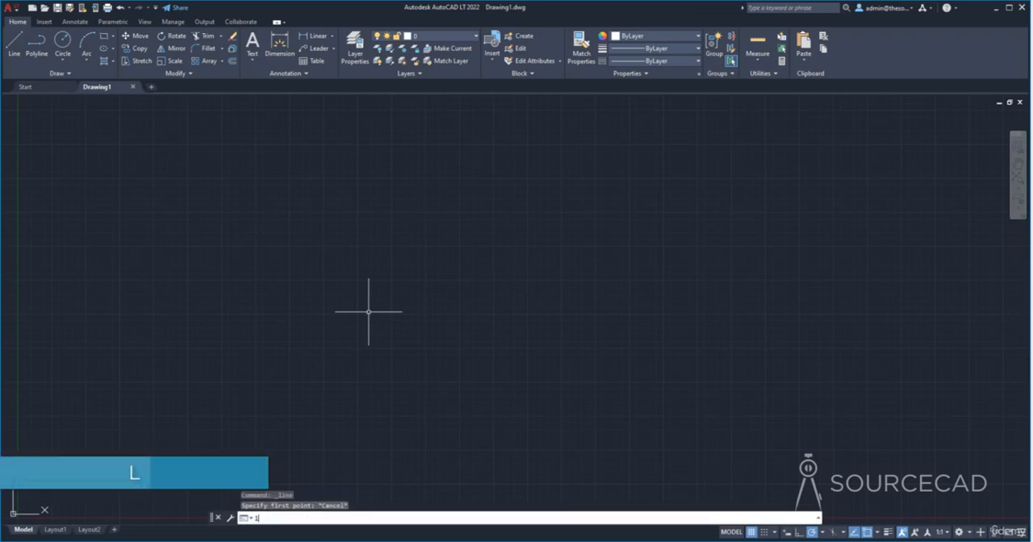
{"action": "key", "text": "Return"}
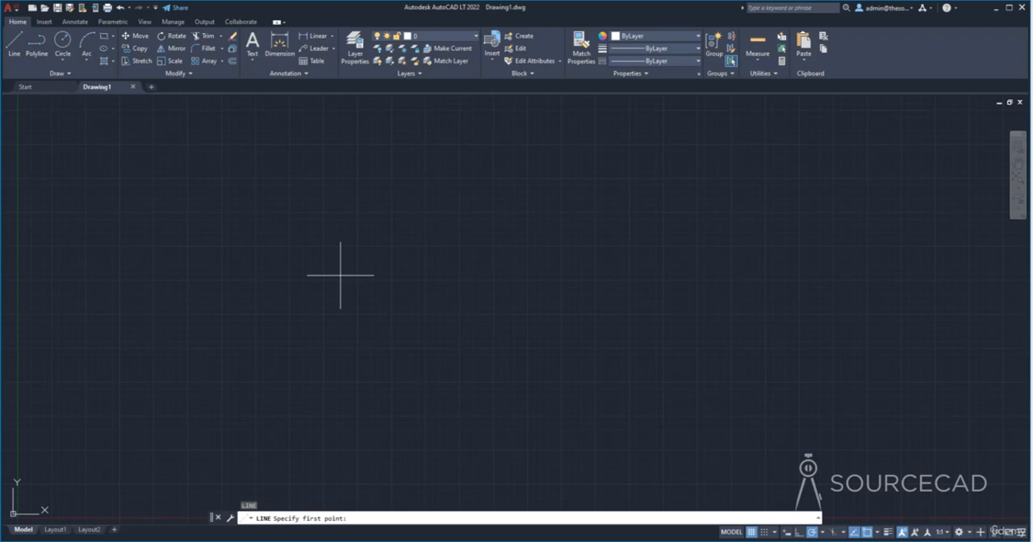
{"action": "left_click", "coordinate": [202, 299]}
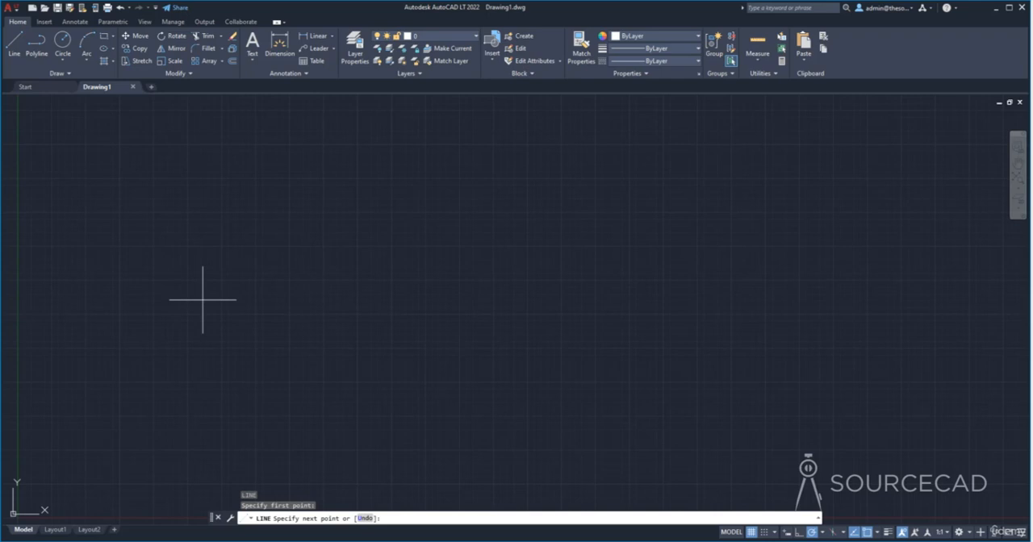
{"action": "left_click", "coordinate": [323, 170]}
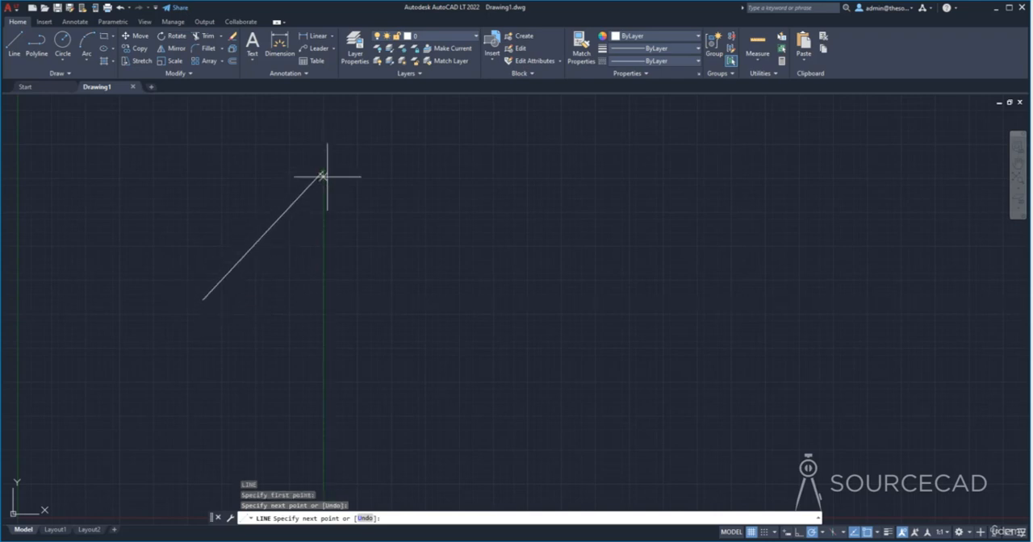
{"action": "left_click", "coordinate": [419, 295]}
{"action": "left_click", "coordinate": [583, 200]}
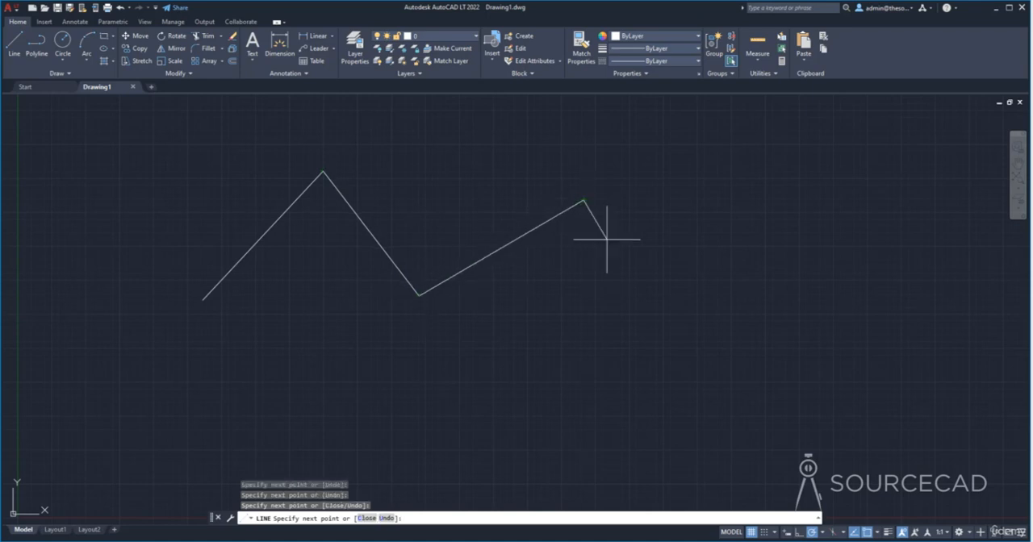
{"action": "left_click", "coordinate": [773, 381]}
{"action": "left_click", "coordinate": [605, 461]}
{"action": "left_click", "coordinate": [484, 369]}
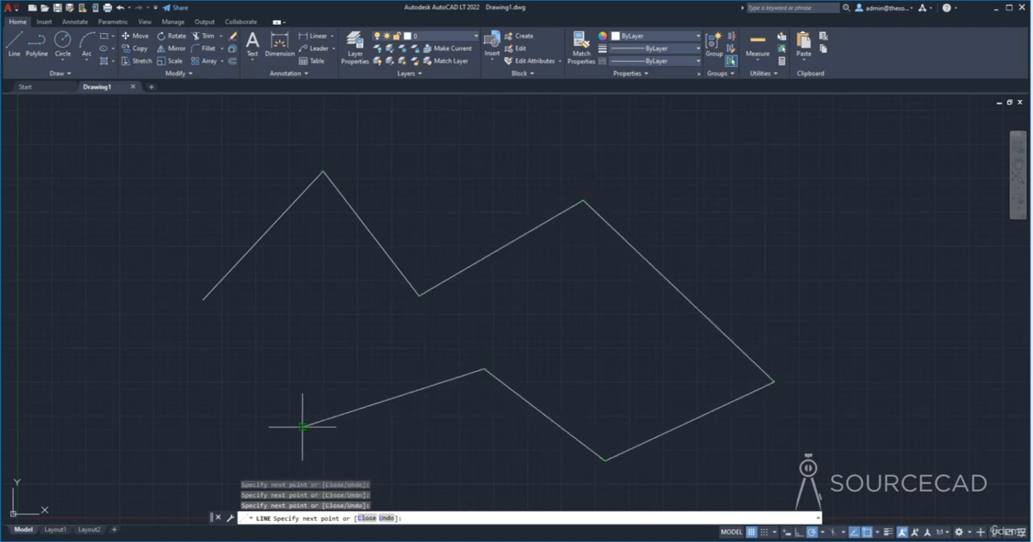
{"action": "left_click", "coordinate": [302, 427]}
{"action": "left_click", "coordinate": [271, 296]}
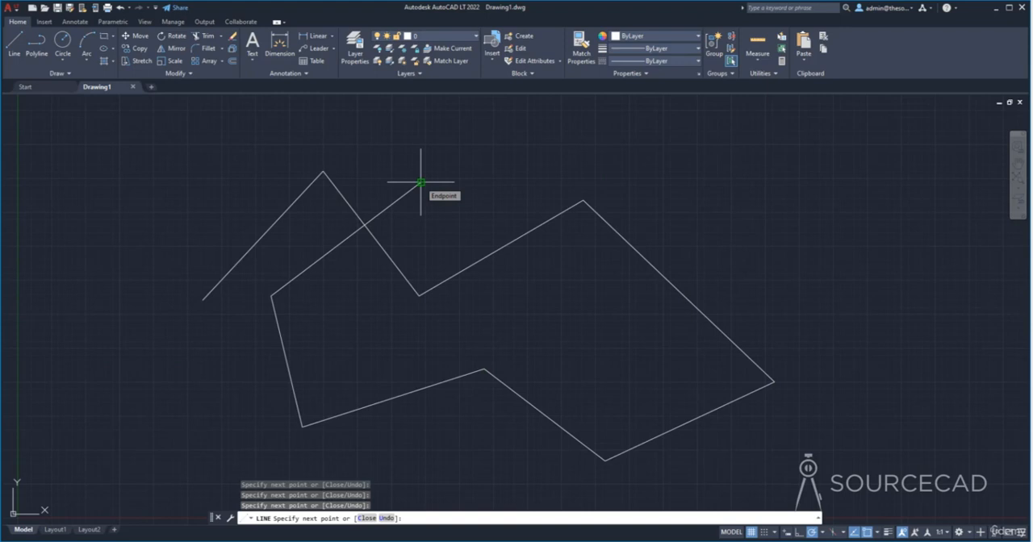
{"action": "left_click", "coordinate": [420, 182]}
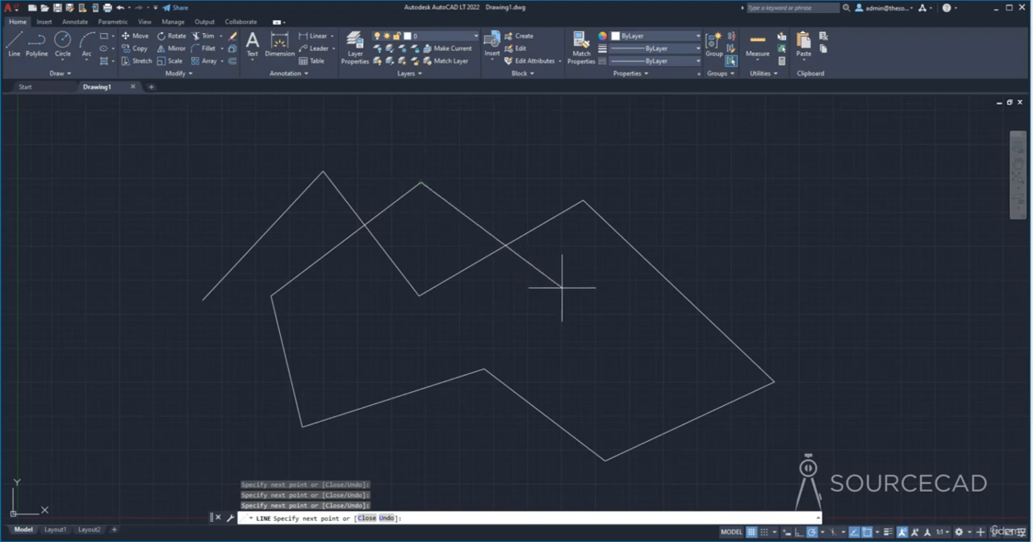
{"action": "left_click", "coordinate": [609, 321]}
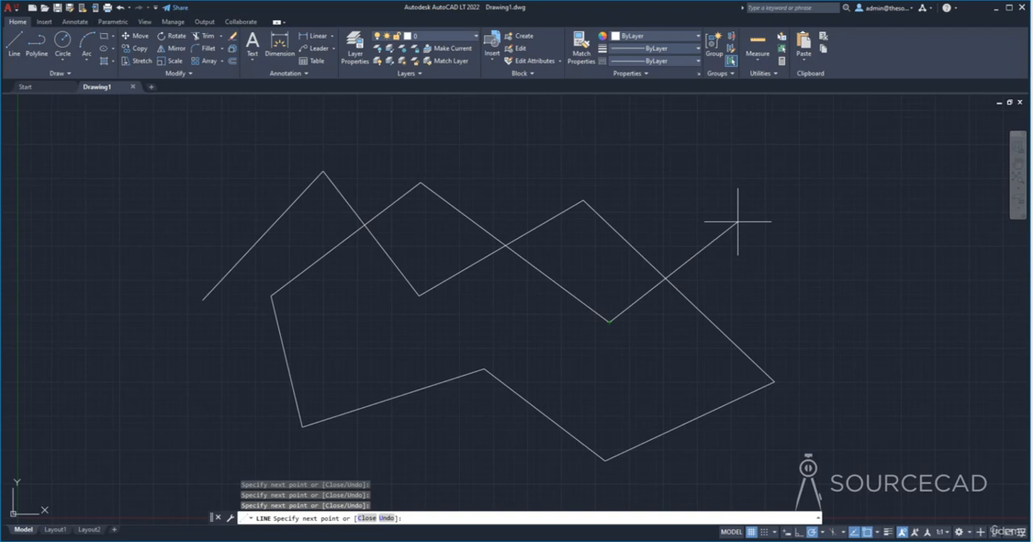
{"action": "key", "text": "Escape"}
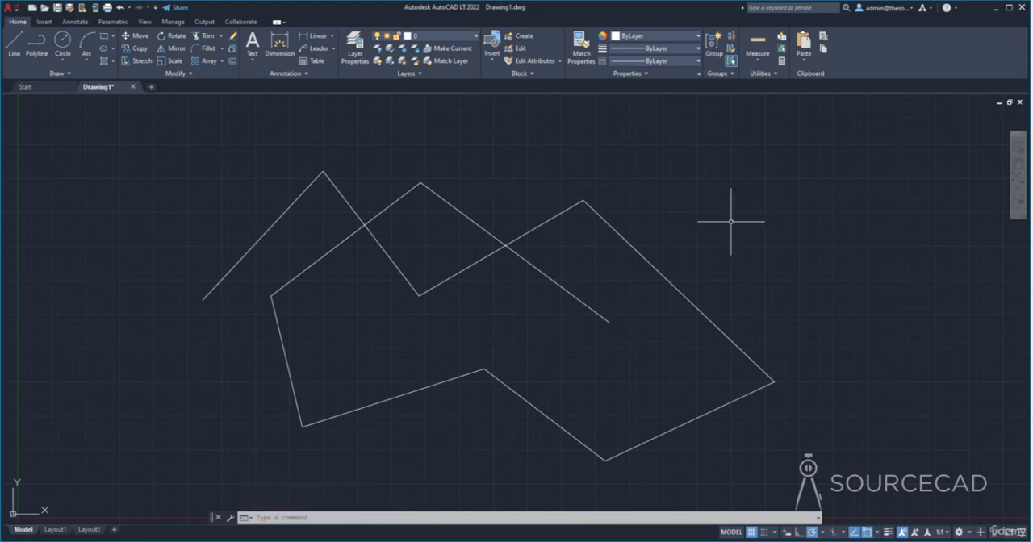
- Draw a horizontal line about 12.8 units long beside the zigzag, continuing with a vertical segment about 6 units upward from its right end
{"action": "key", "text": "Return"}
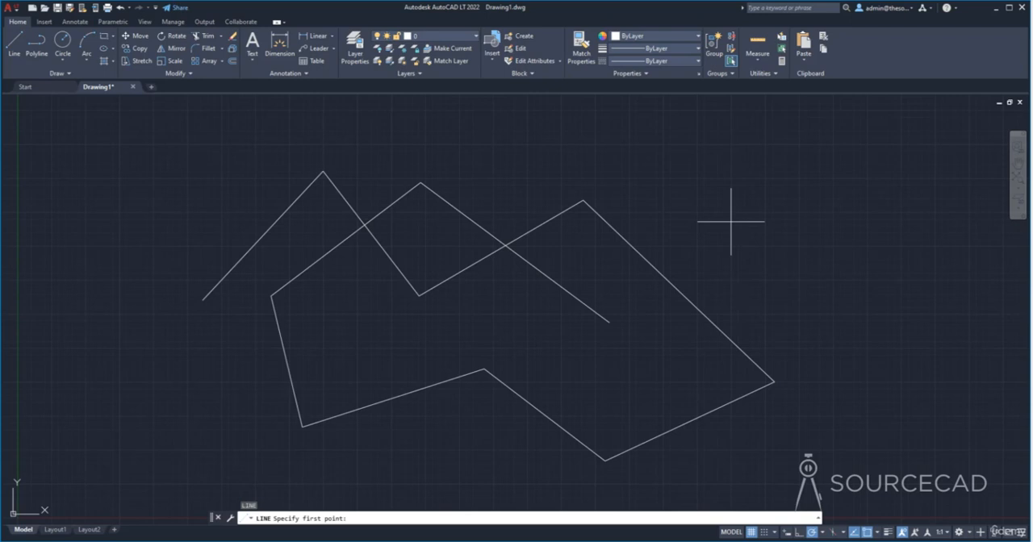
{"action": "middle_click_drag", "start_coordinate": [744, 263], "coordinate": [546, 249]}
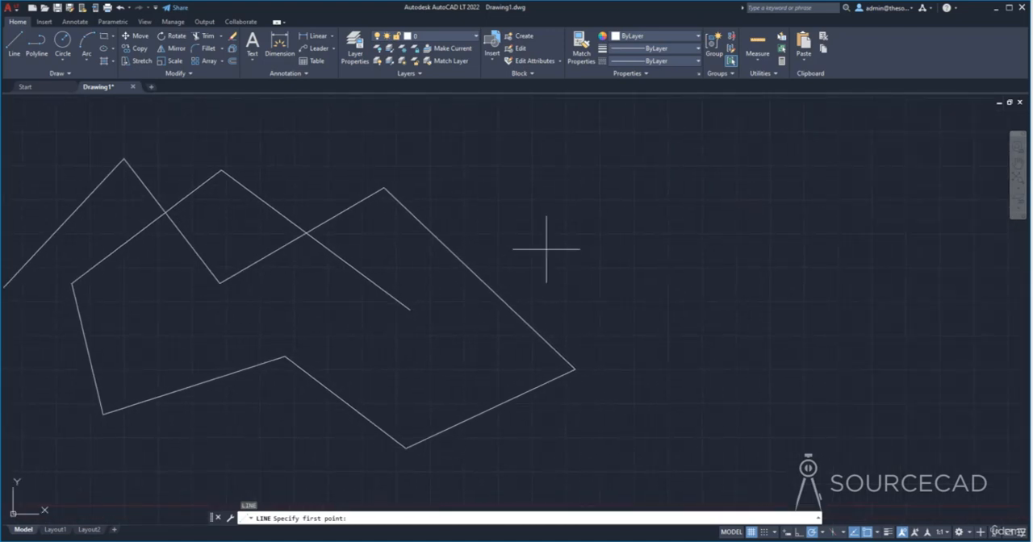
{"action": "left_click", "coordinate": [600, 260]}
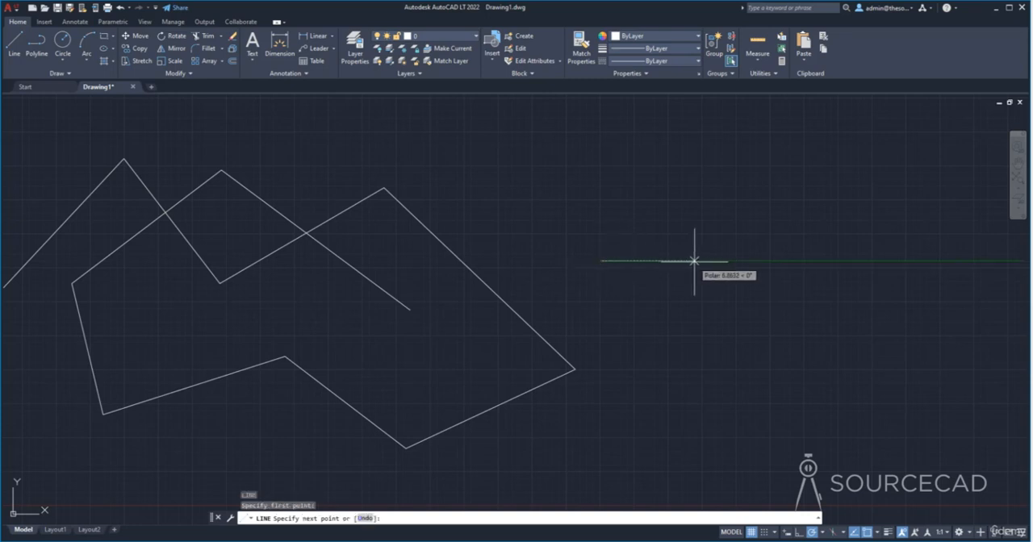
{"action": "left_click", "coordinate": [774, 261]}
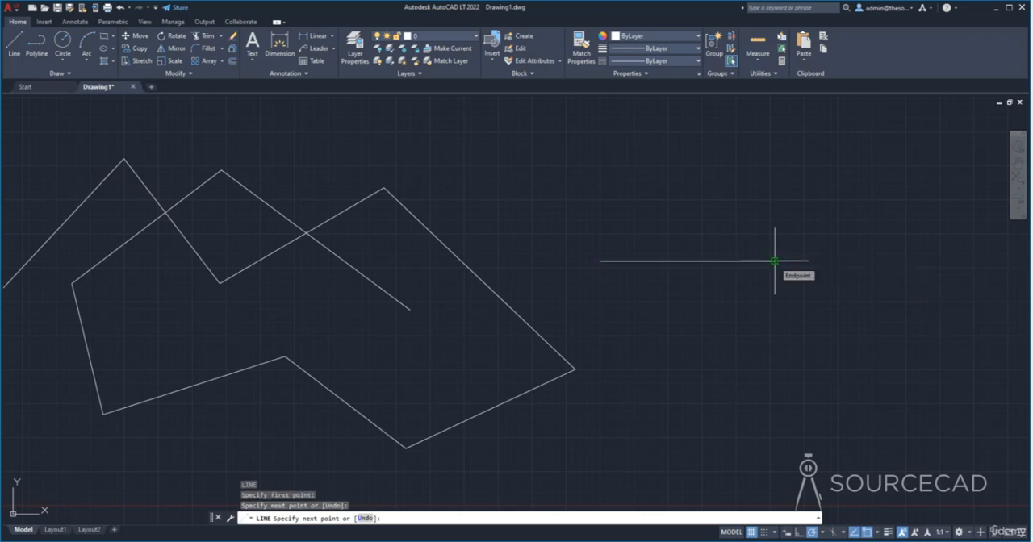
{"action": "left_click", "coordinate": [775, 180]}
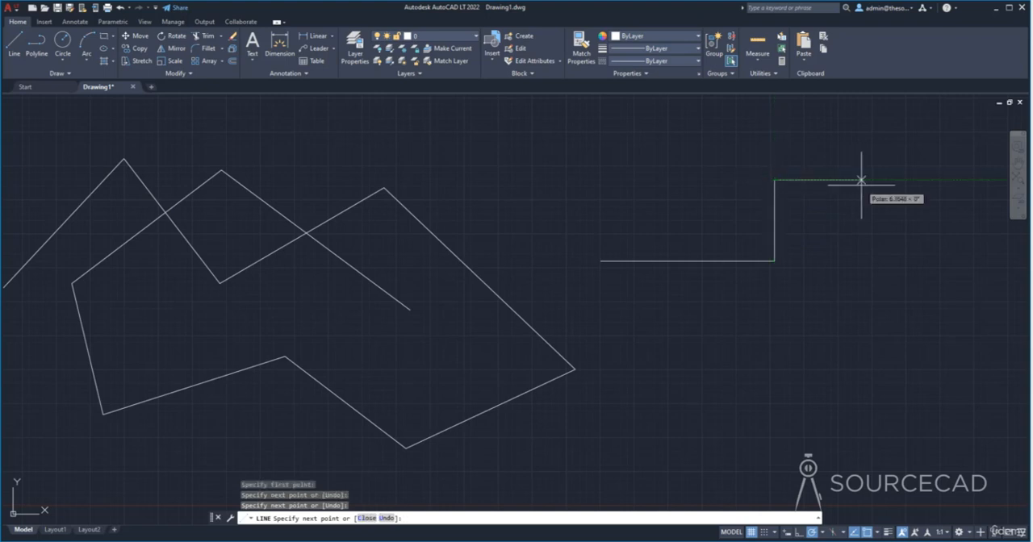
{"action": "key", "text": "Escape"}
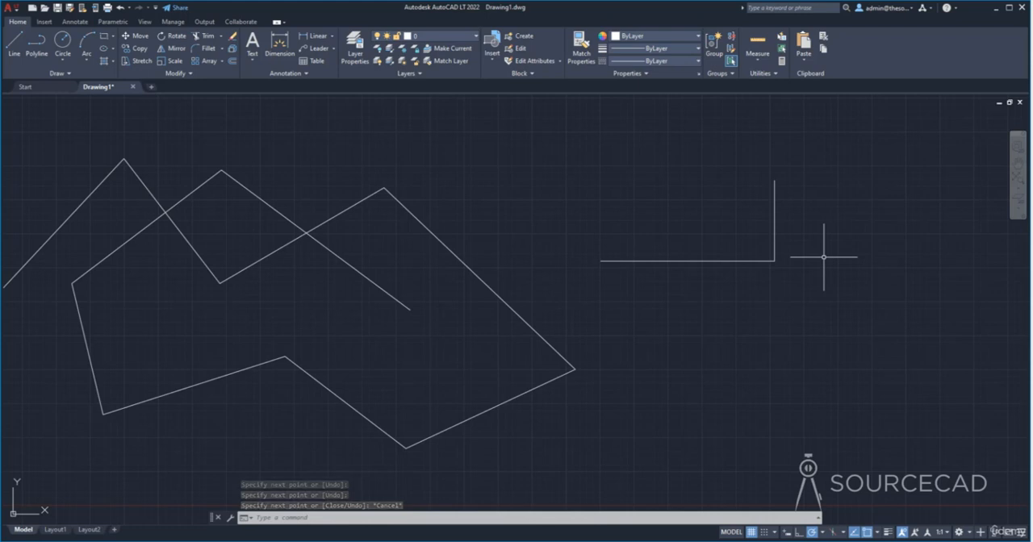
- Select the zigzag chain and the two perpendicular lines together and erase them
{"action": "middle_click_drag", "start_coordinate": [358, 300], "coordinate": [450, 307]}
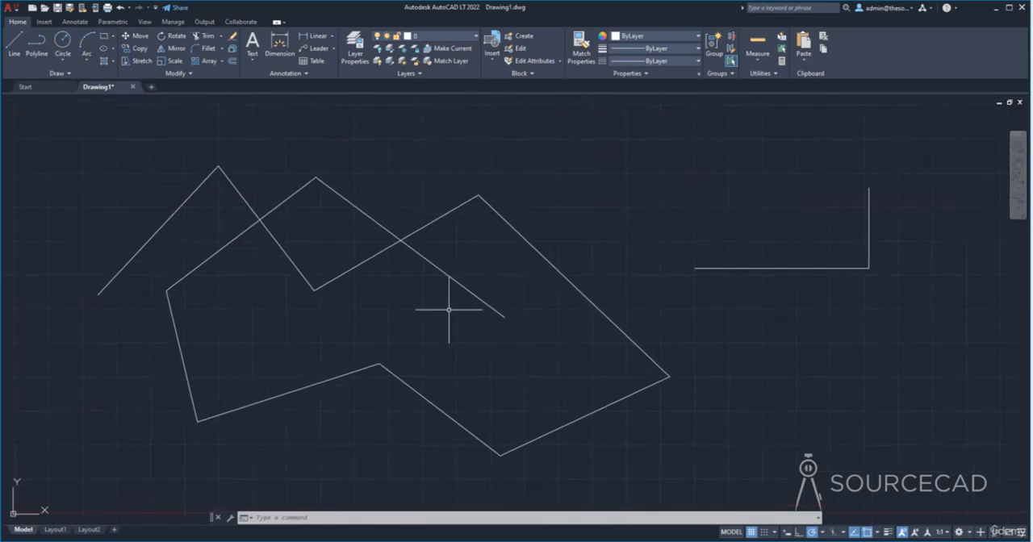
{"action": "left_click", "coordinate": [57, 102]}
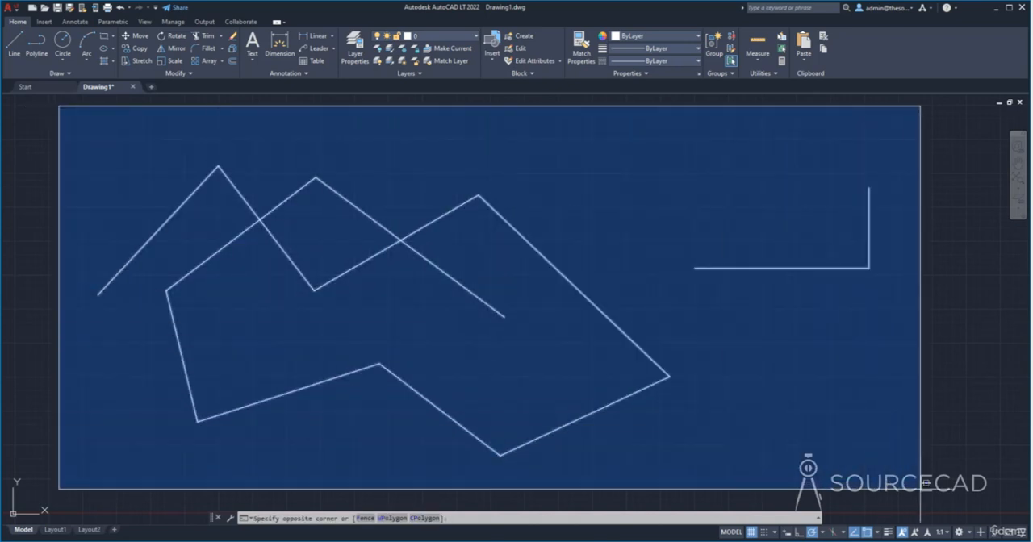
{"action": "left_click", "coordinate": [917, 484]}
{"action": "key", "text": "Delete"}
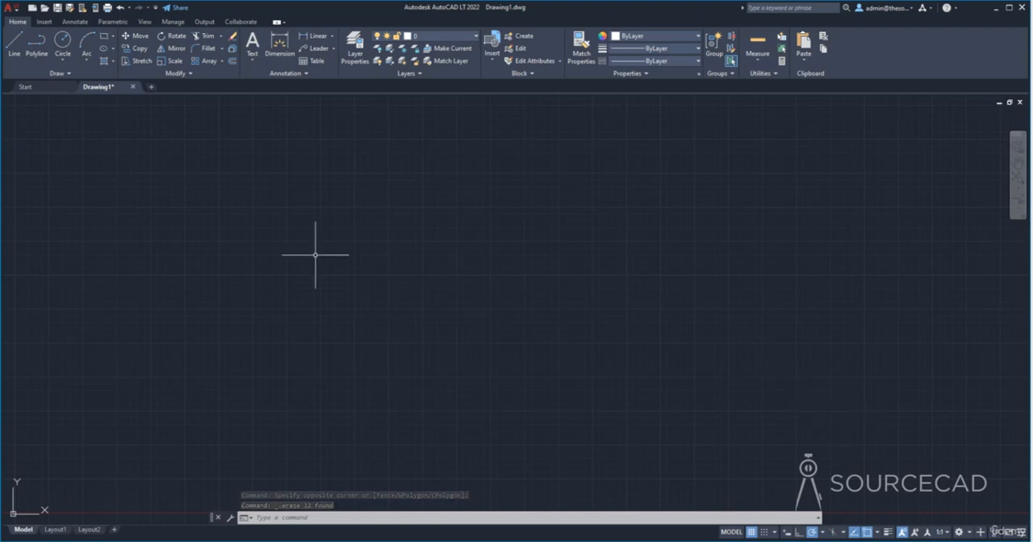
- Draw a closed rectangle 10 units wide and 2 units high from four connected lines, starting at its lower-left corner
{"action": "left_click", "coordinate": [14, 45]}
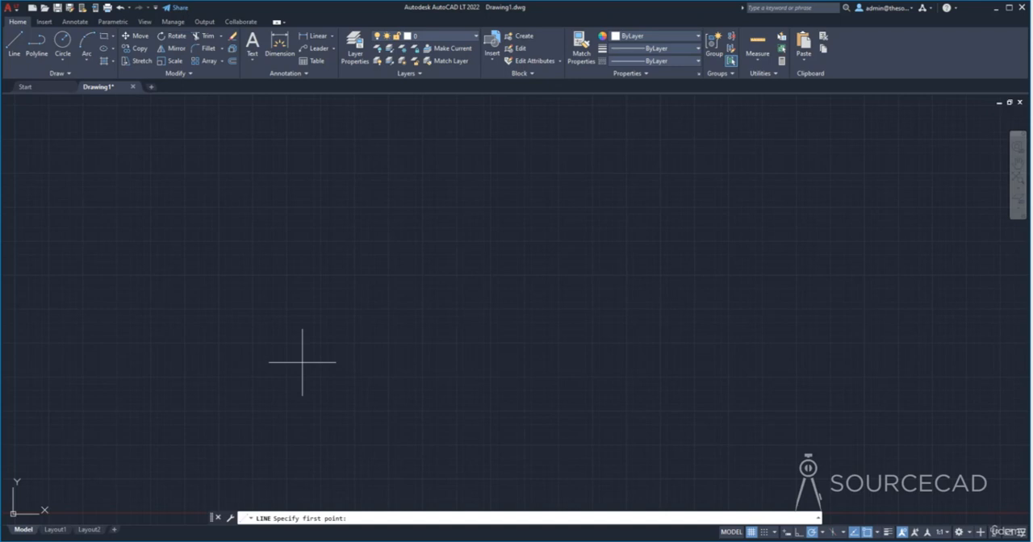
{"action": "left_click", "coordinate": [308, 319]}
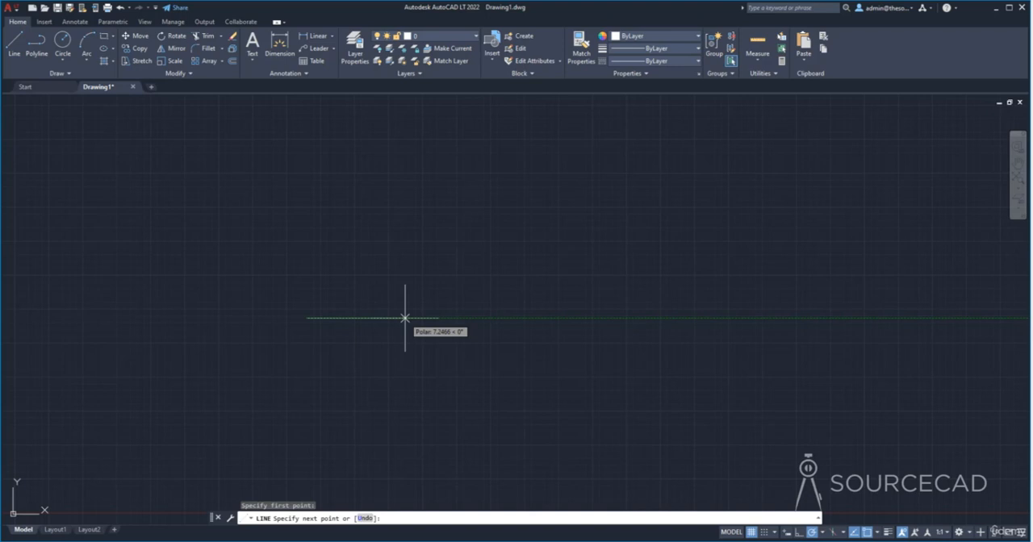
{"action": "type", "text": "10"}
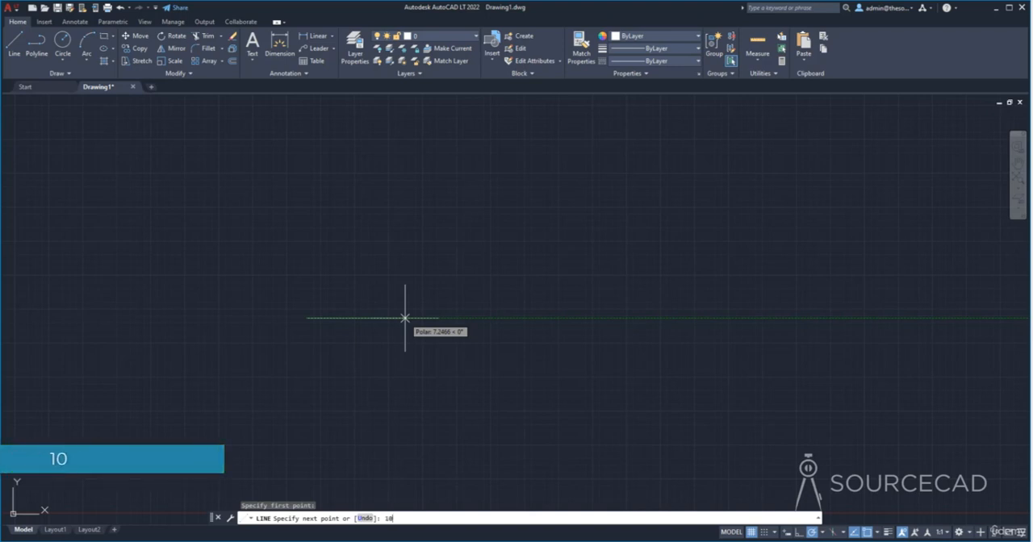
{"action": "key", "text": "Return"}
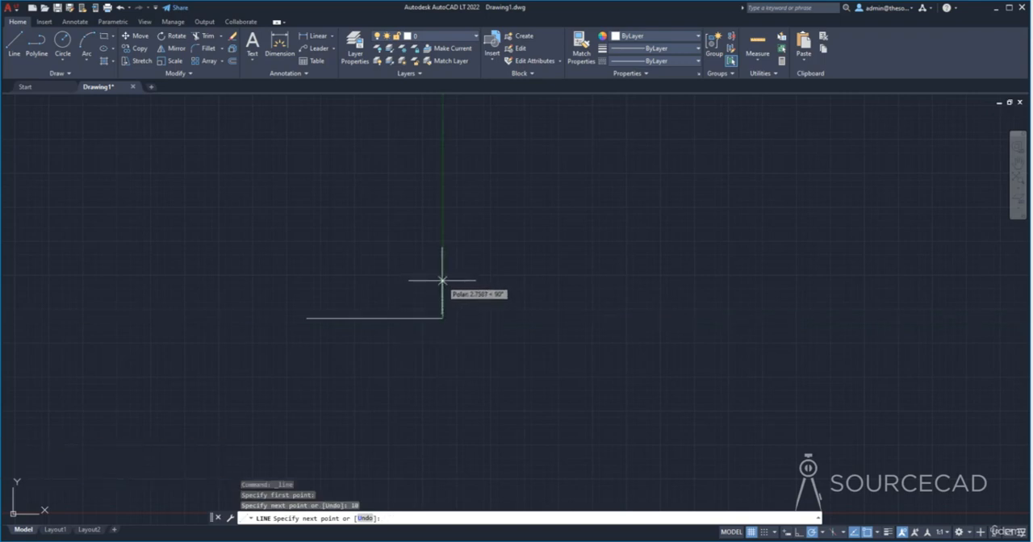
{"action": "type", "text": "2"}
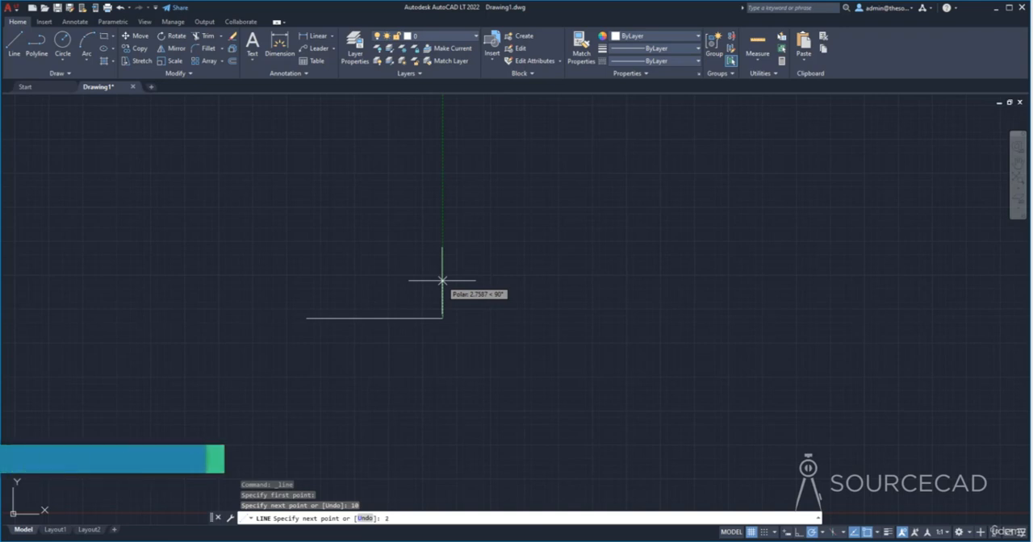
{"action": "key", "text": "Return"}
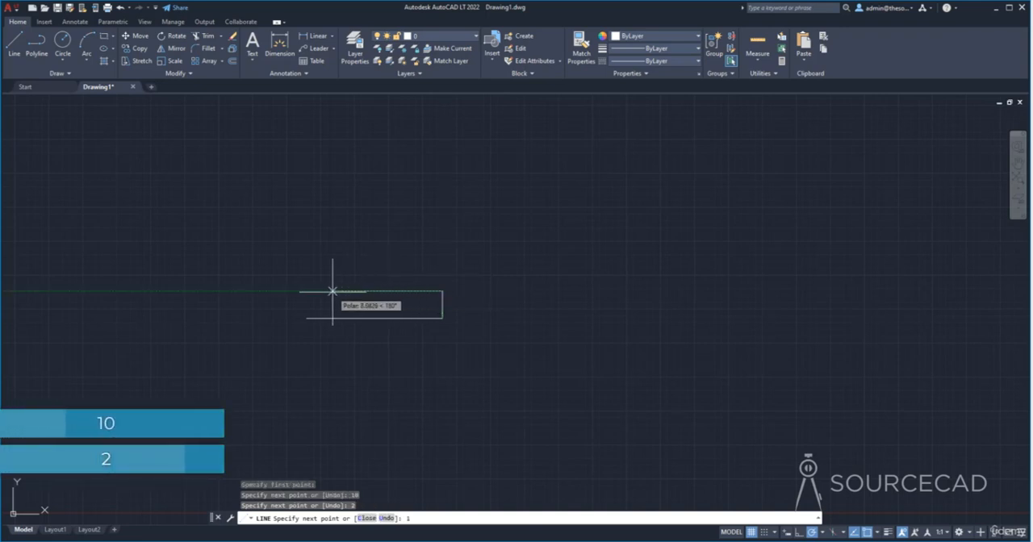
{"action": "type", "text": "10"}
{"action": "key", "text": "Return"}
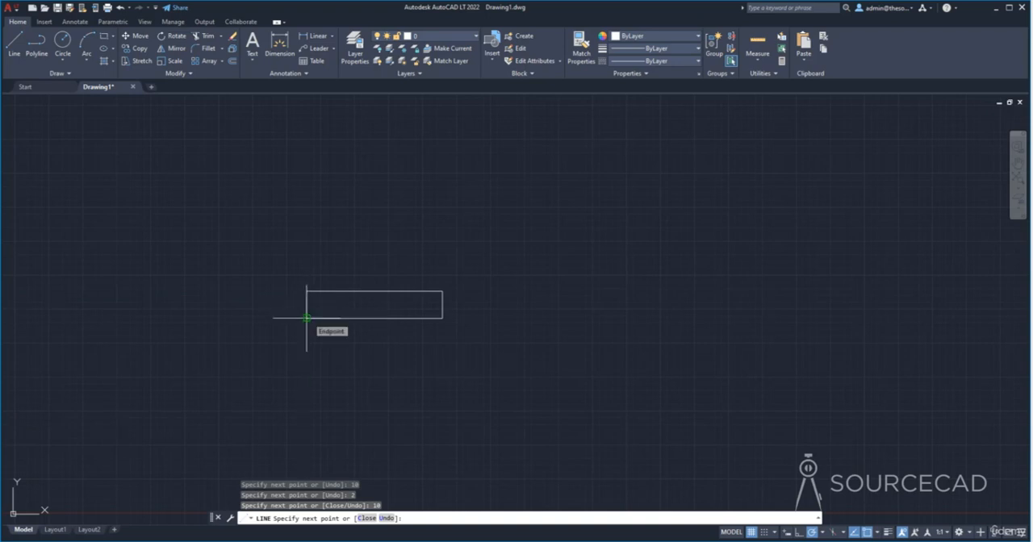
{"action": "left_click", "coordinate": [307, 318]}
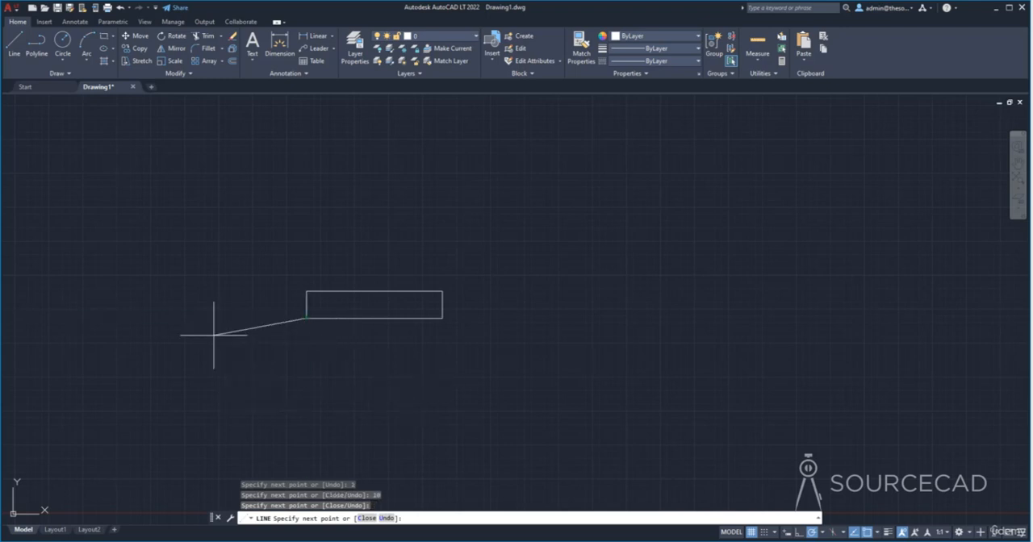
{"action": "key", "text": "Escape"}
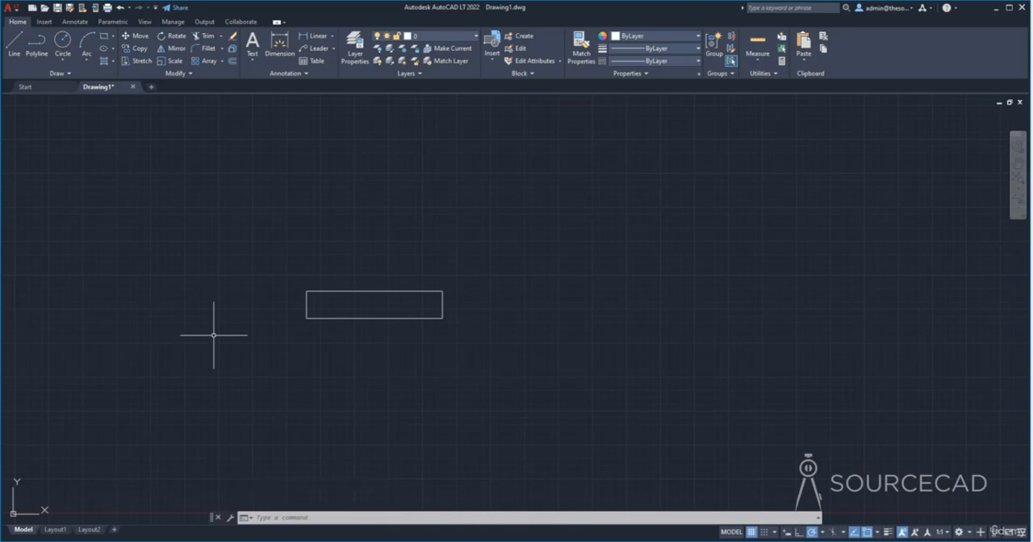
- Draw a vertical line 3 units upward from the upper-right corner of the rectangle
{"action": "left_click", "coordinate": [13, 44]}
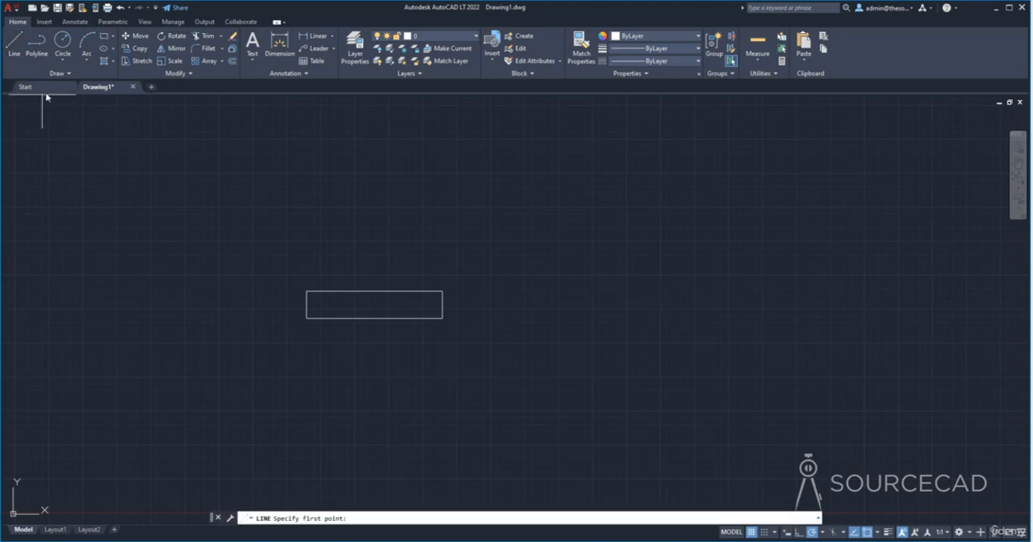
{"action": "left_click", "coordinate": [442, 291]}
{"action": "middle_click_drag", "start_coordinate": [438, 226], "coordinate": [449, 275]}
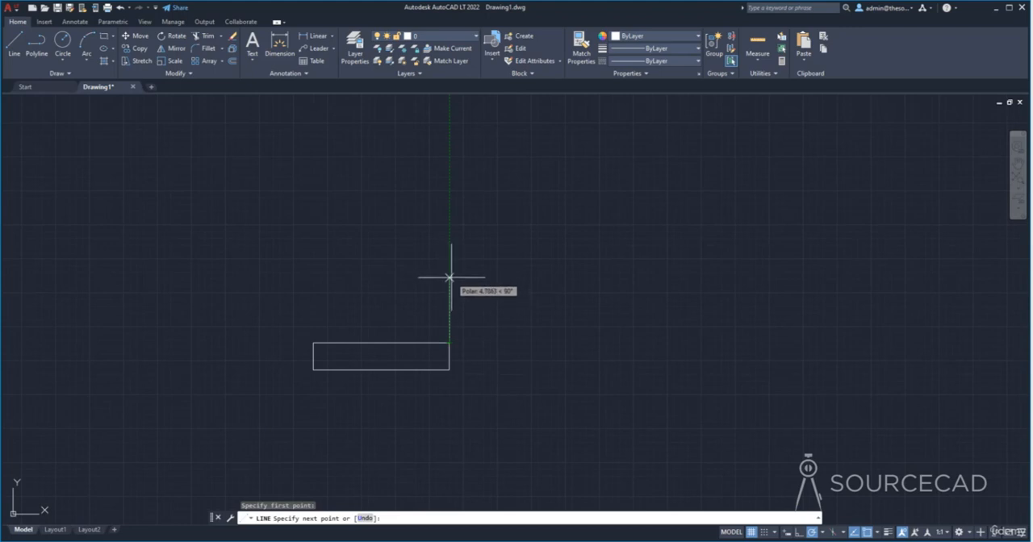
{"action": "type", "text": "3"}
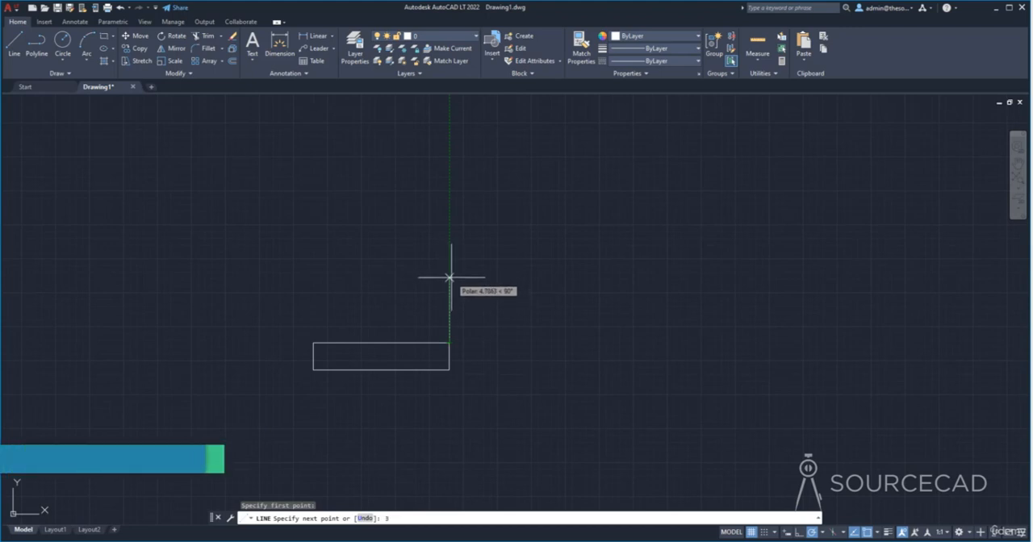
{"action": "key", "text": "Return"}
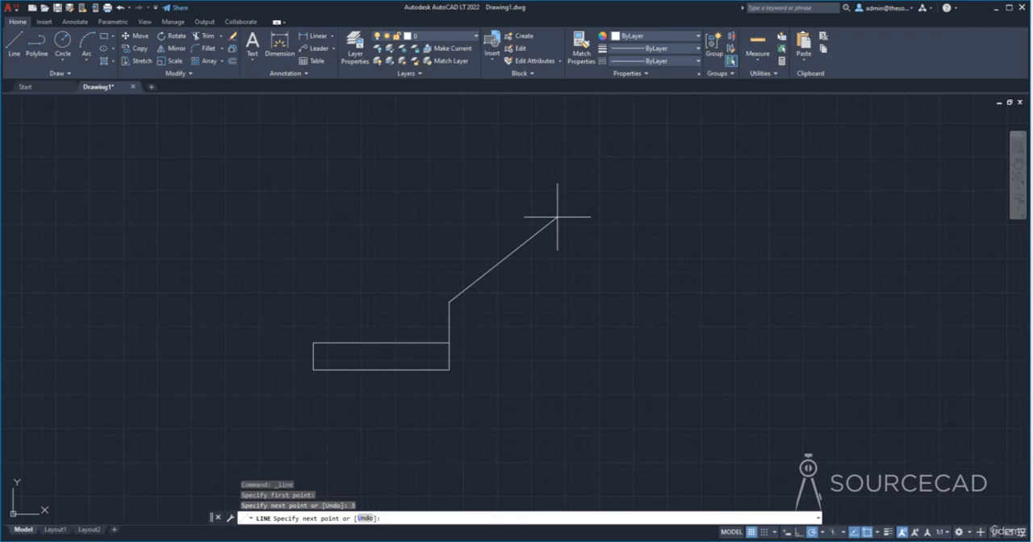
- Continue the line chain with a 7-unit segment locked at a 30-degree angle
{"action": "key", "text": "F8"}
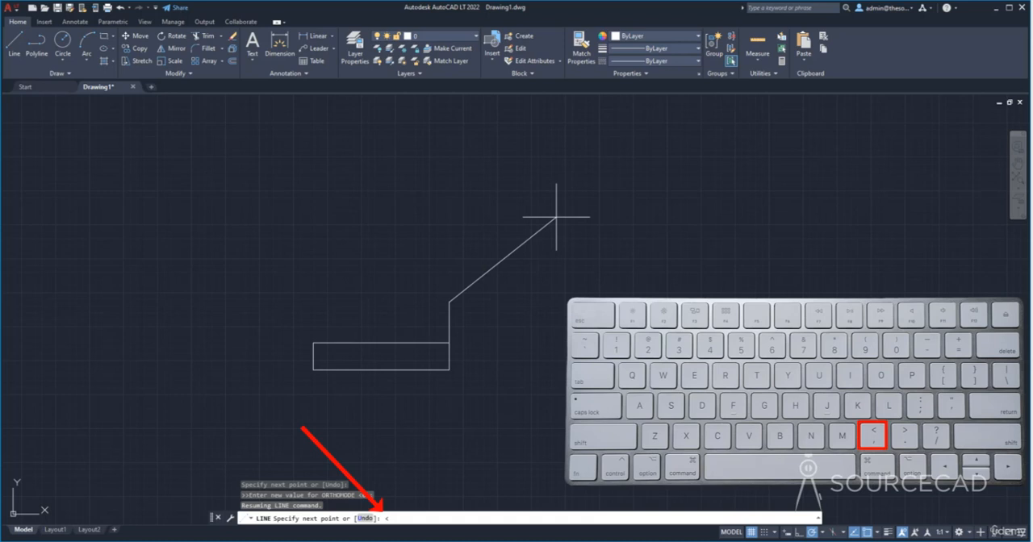
{"action": "type", "text": "3"}
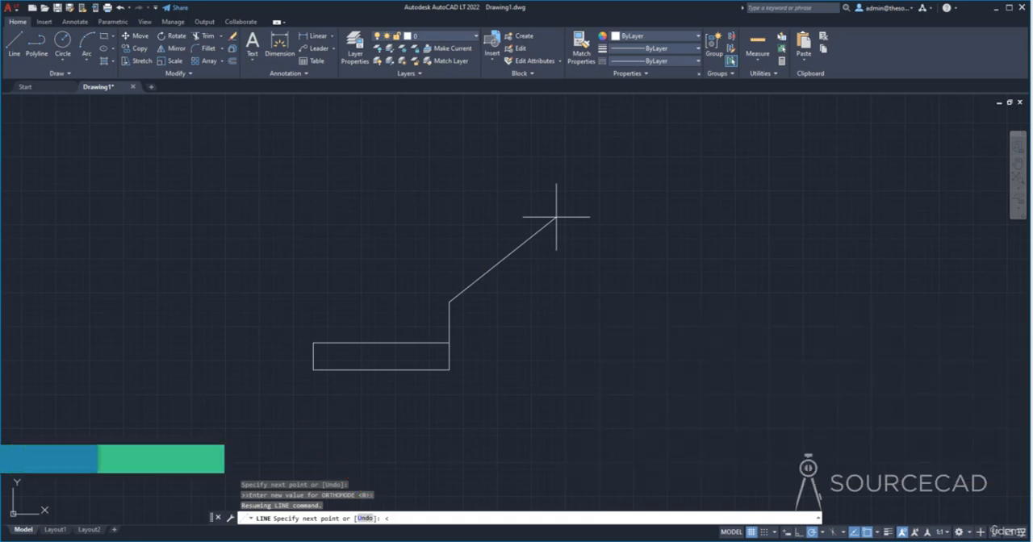
{"action": "type", "text": "0"}
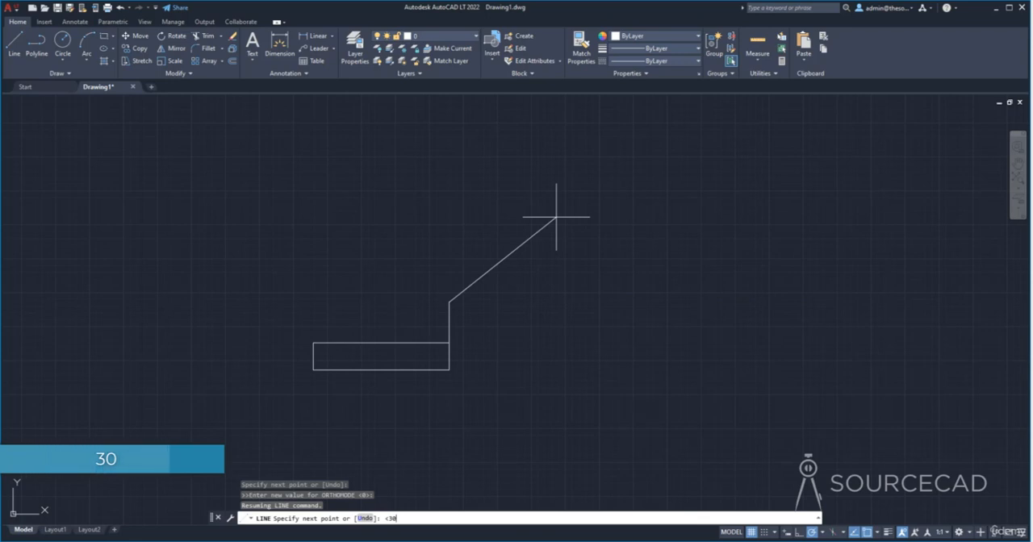
{"action": "key", "text": "Return"}
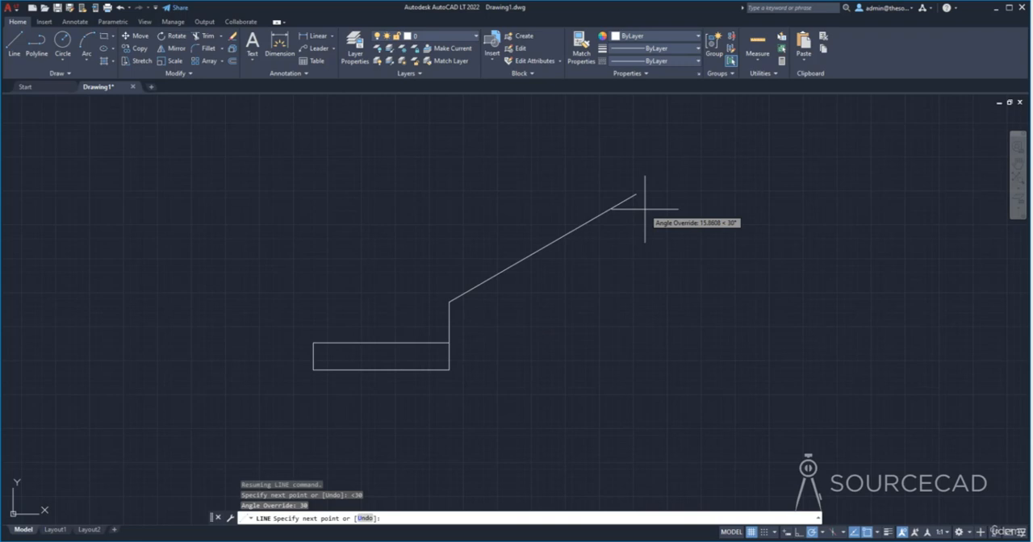
{"action": "type", "text": "7"}
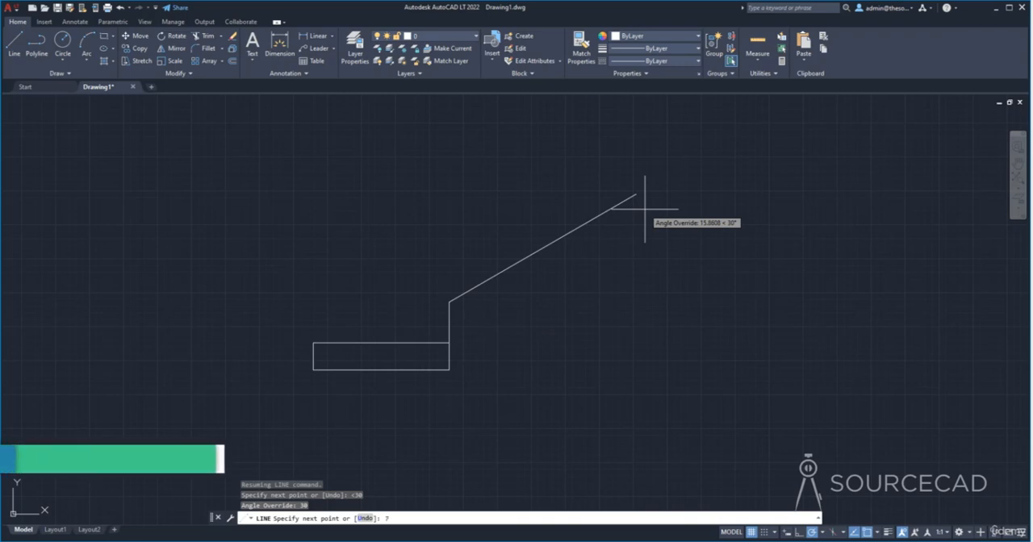
{"action": "key", "text": "Return"}
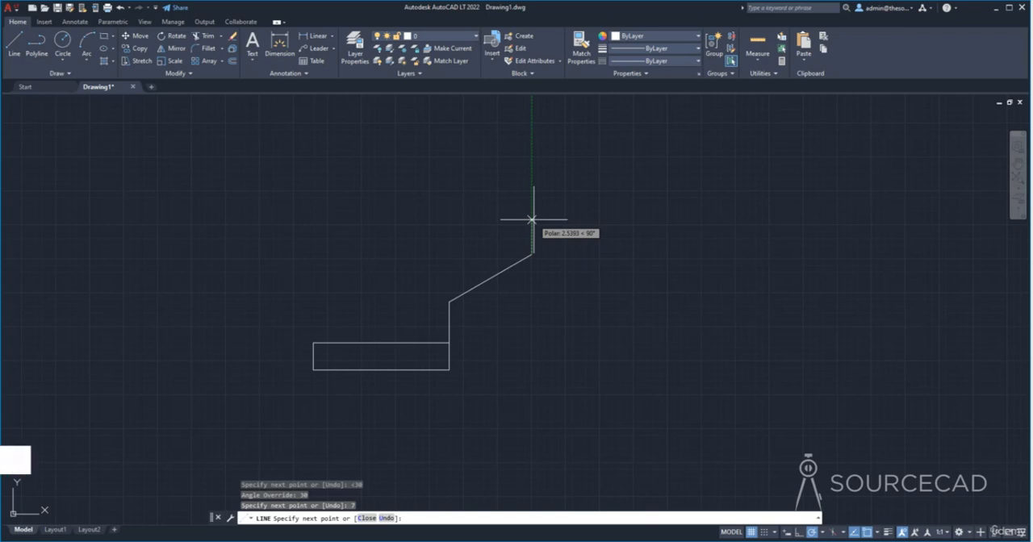
- Extend the chain with a segment 2.4 units straight up, followed by a horizontal segment 8 units to the left
{"action": "type", "text": "2"}
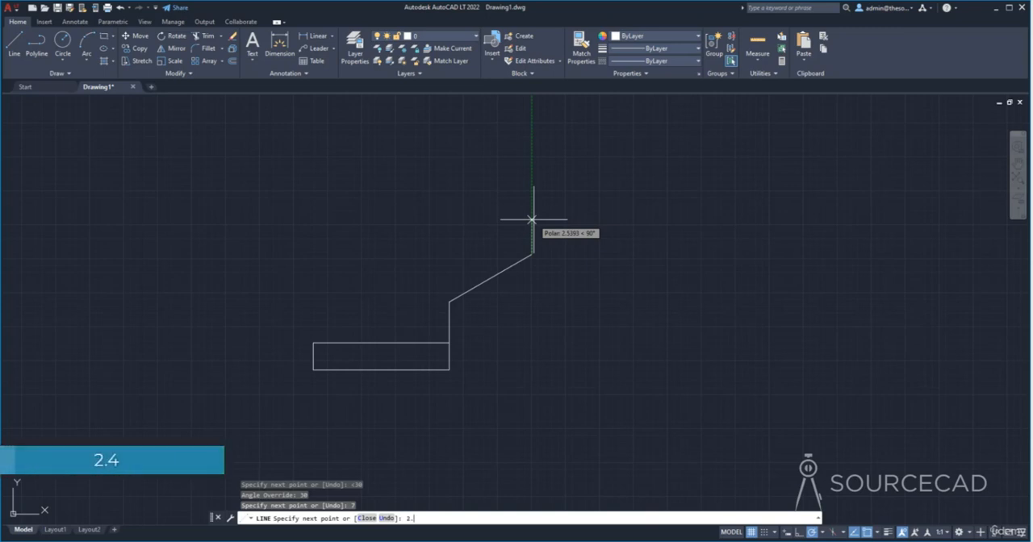
{"action": "type", "text": ".4"}
{"action": "key", "text": "Return"}
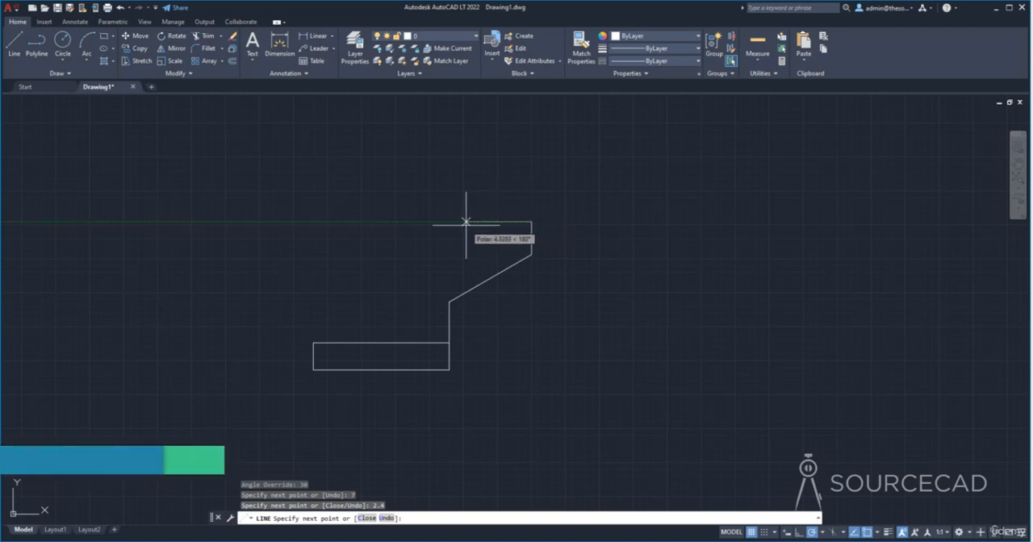
{"action": "type", "text": "8"}
{"action": "key", "text": "Return"}
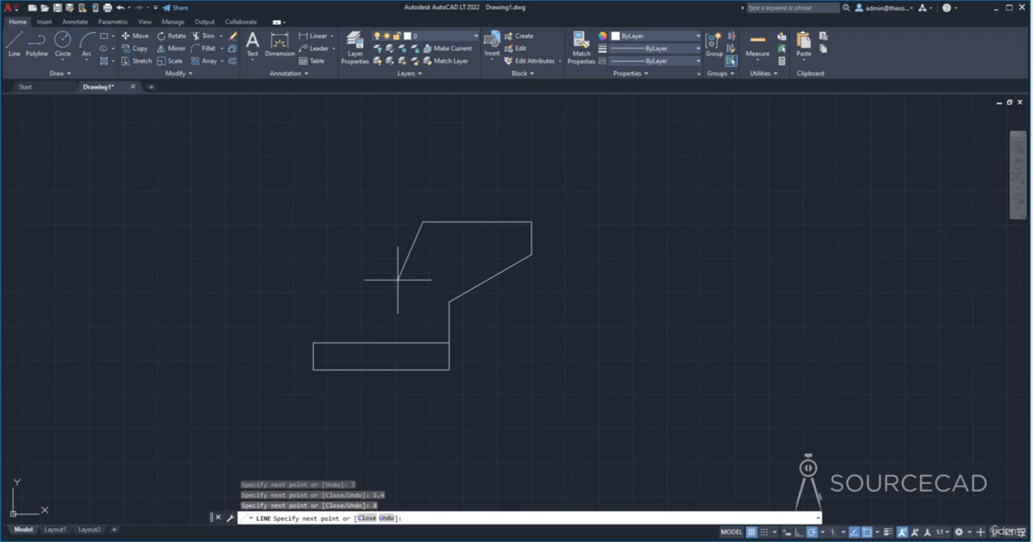
- Add a 6-unit segment at a 150-degree angle and end the chain with a line to the rectangle's upper-left corner
{"action": "key", "text": "F8"}
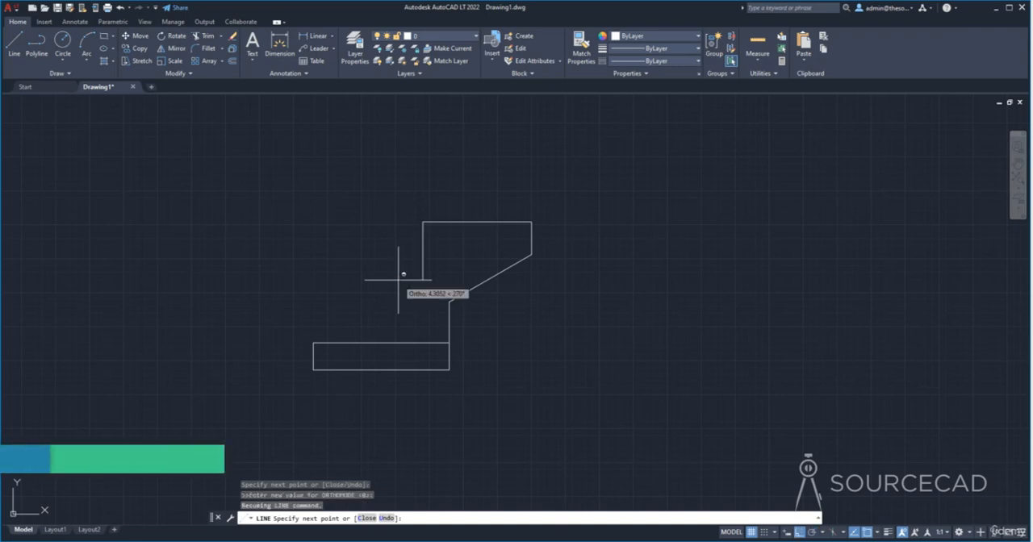
{"action": "type", "text": "<"}
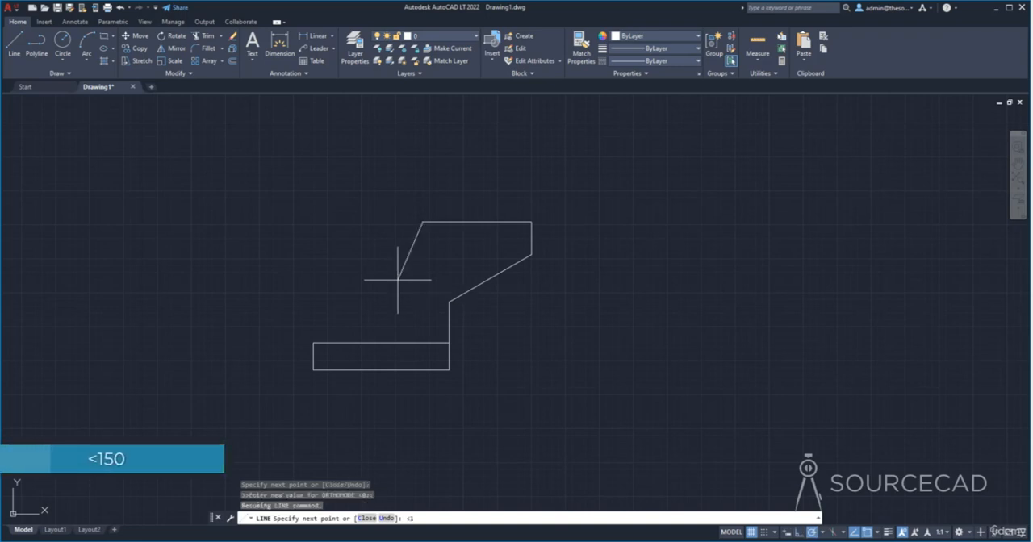
{"action": "type", "text": "150"}
{"action": "key", "text": "Return"}
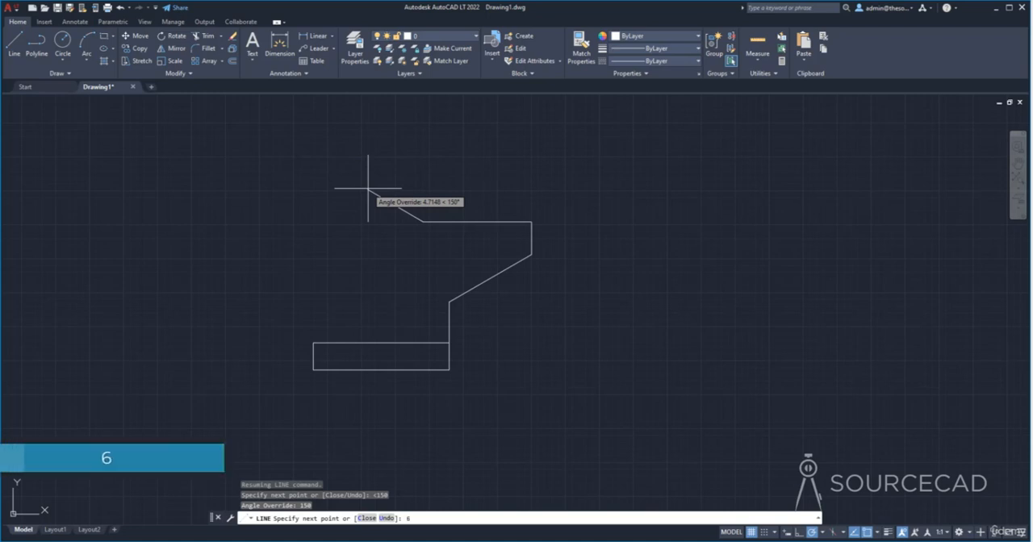
{"action": "type", "text": "6"}
{"action": "key", "text": "Return"}
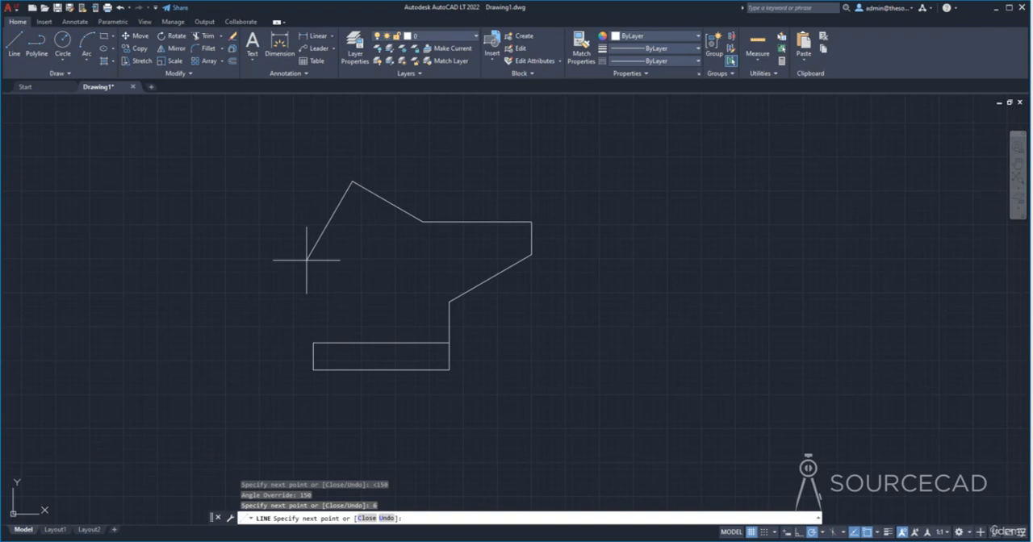
{"action": "left_click", "coordinate": [313, 343]}
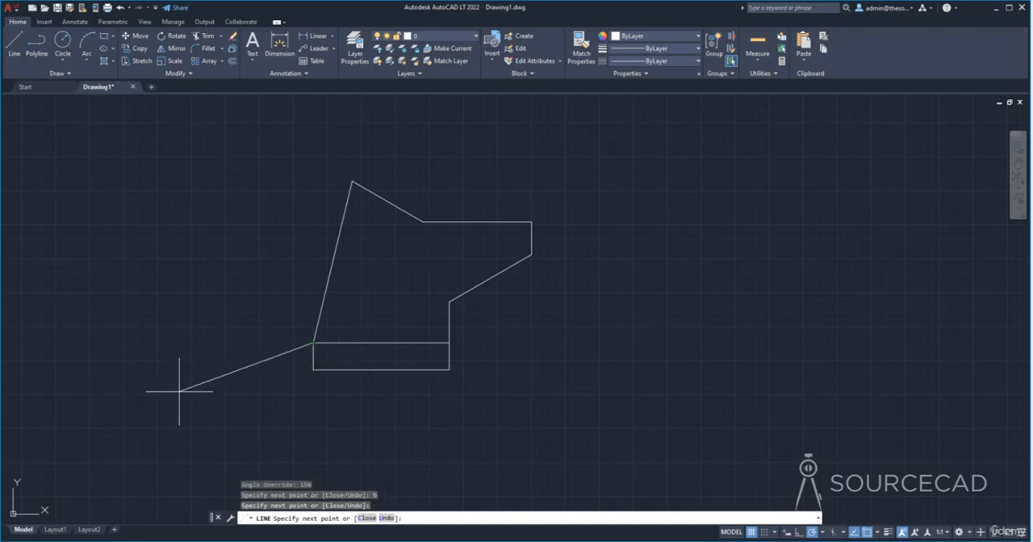
{"action": "key", "text": "Return"}
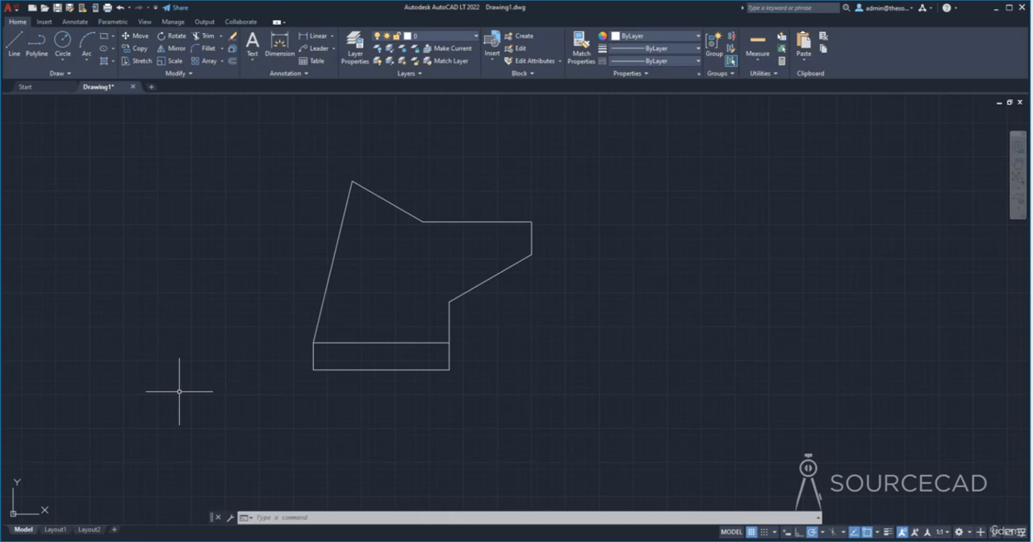
- Start the Line command, turn Dynamic Input on, and switch it off again
{"action": "left_click", "coordinate": [13, 44]}
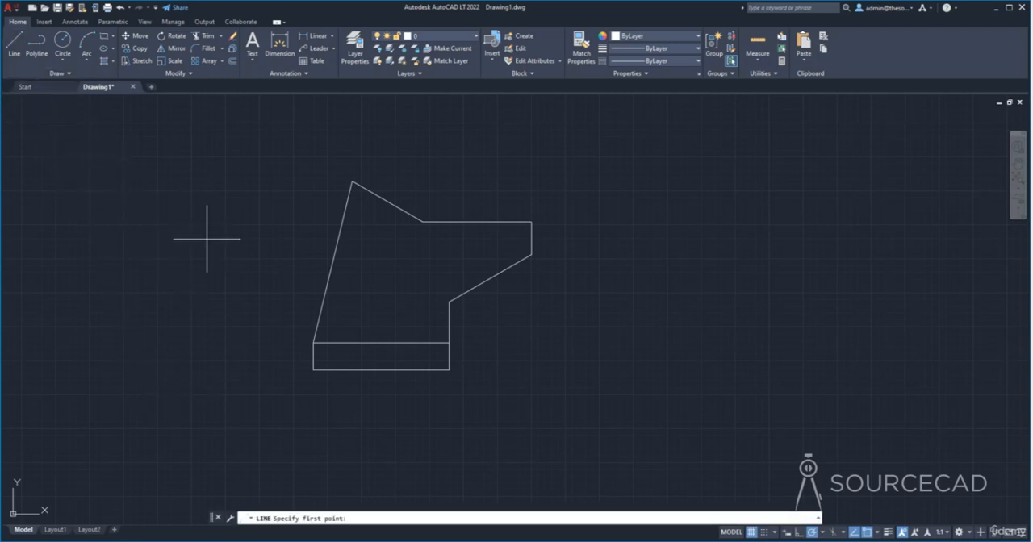
{"action": "left_click", "coordinate": [787, 532]}
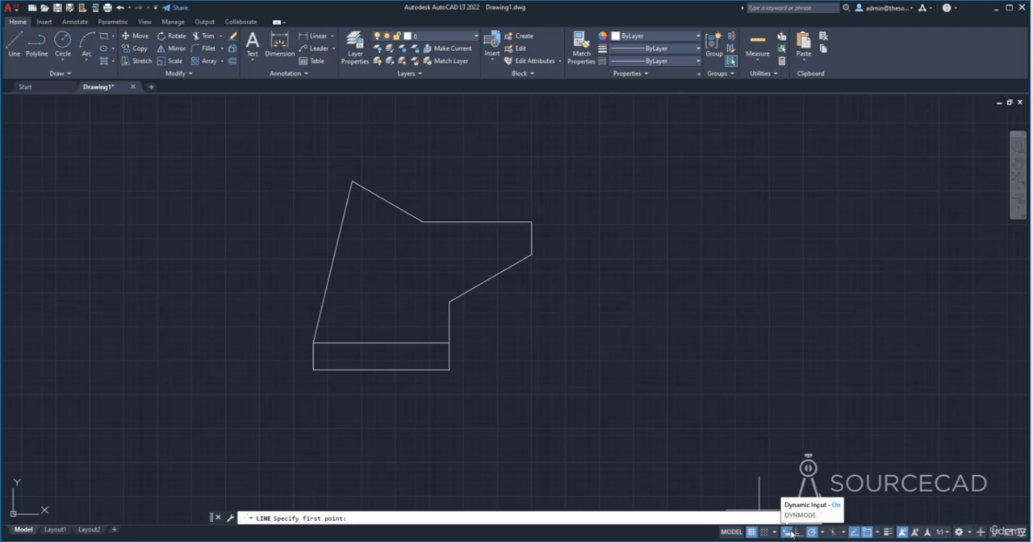
{"action": "left_click", "coordinate": [1020, 532]}
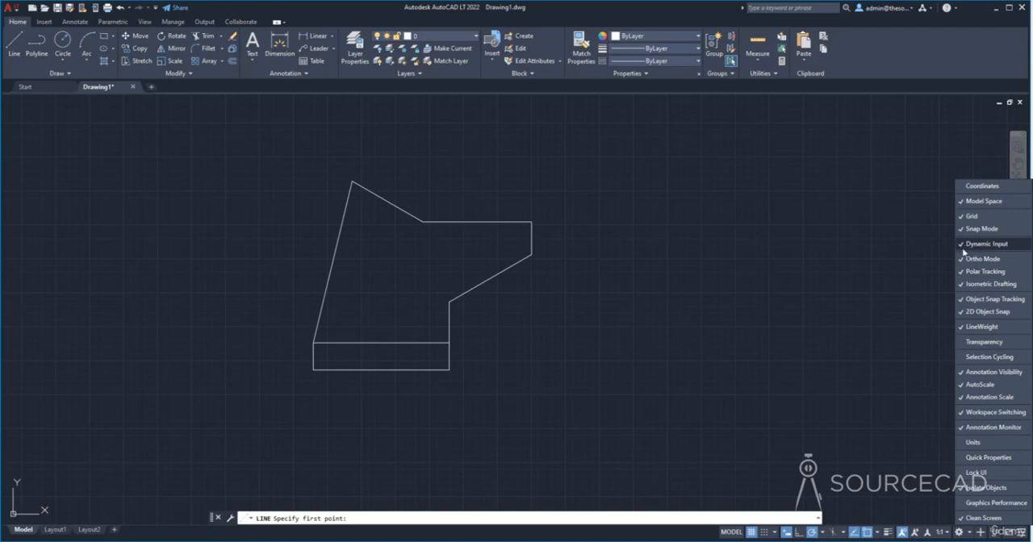
{"action": "left_click", "coordinate": [789, 532]}
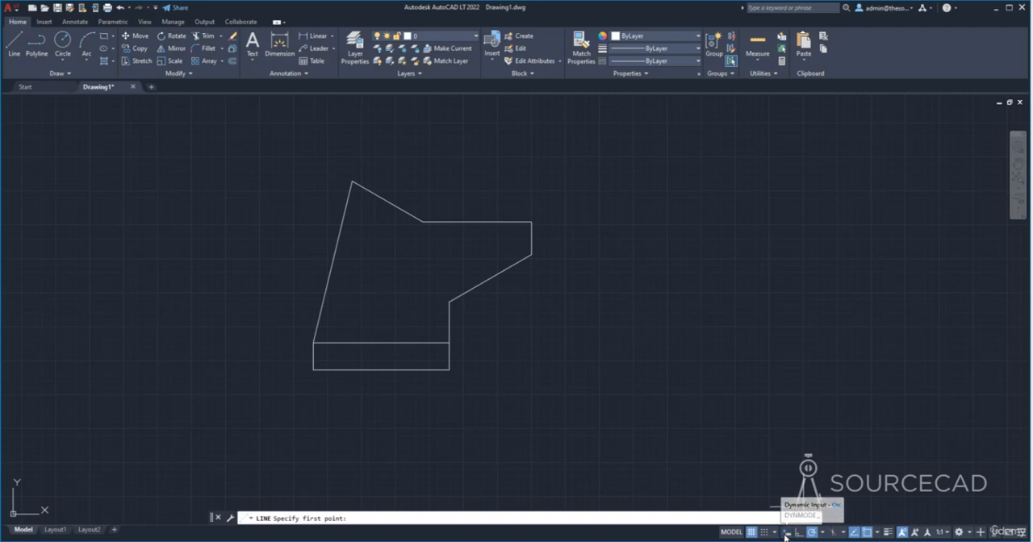